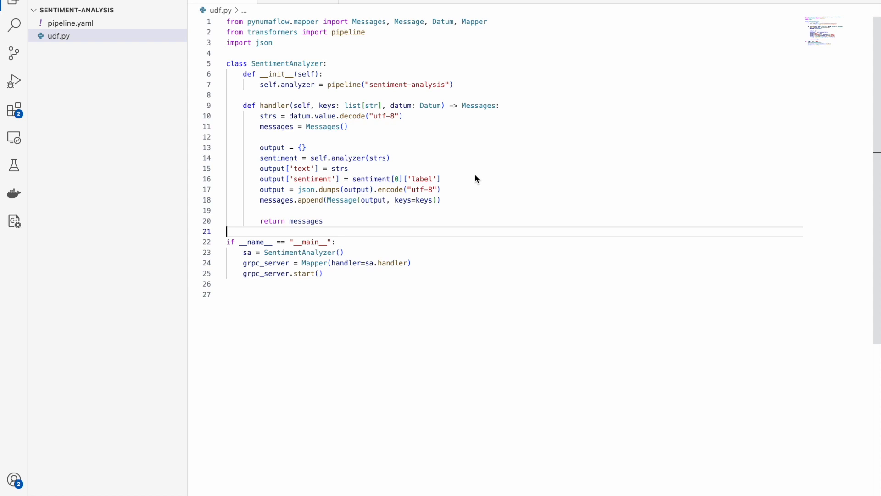
# - Examine the SentimentAnalyzer handler method in udf.py, covering the decoding, sentiment analysis and JSON output message lines
pyautogui.click(423, 141)
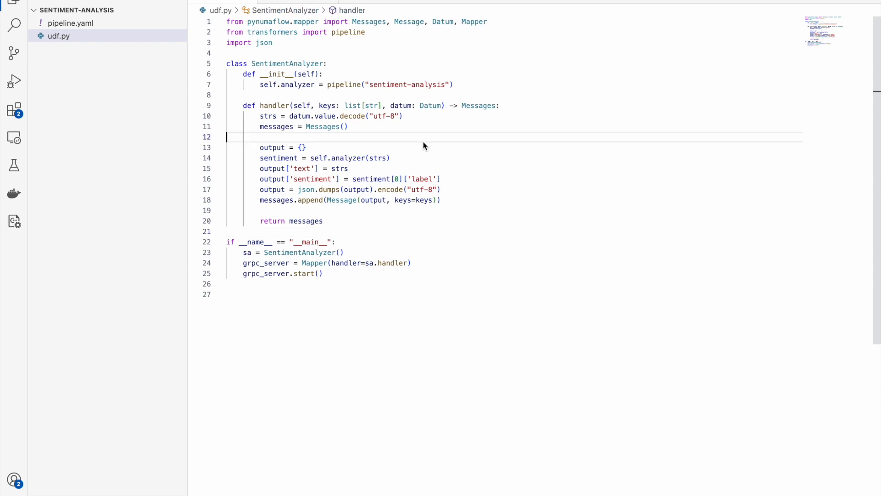
pyautogui.click(243, 106)
pyautogui.moveTo(244, 106); pyautogui.dragTo(333, 222)
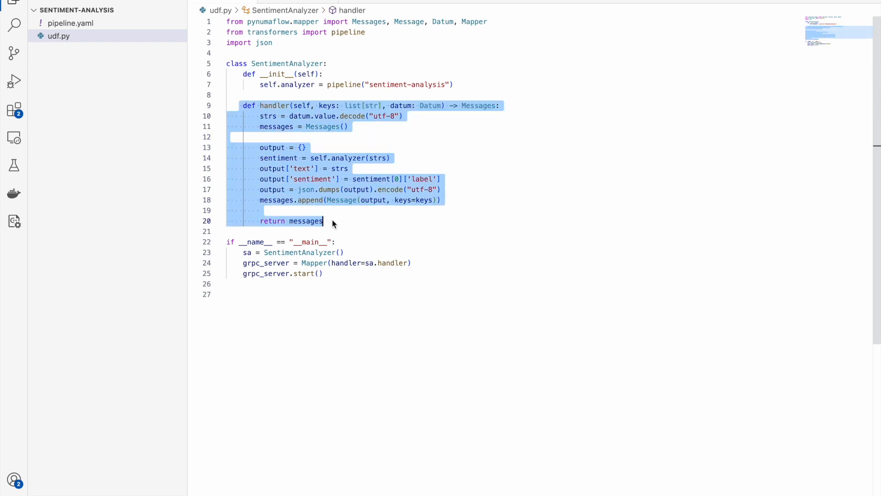
pyautogui.click(361, 136)
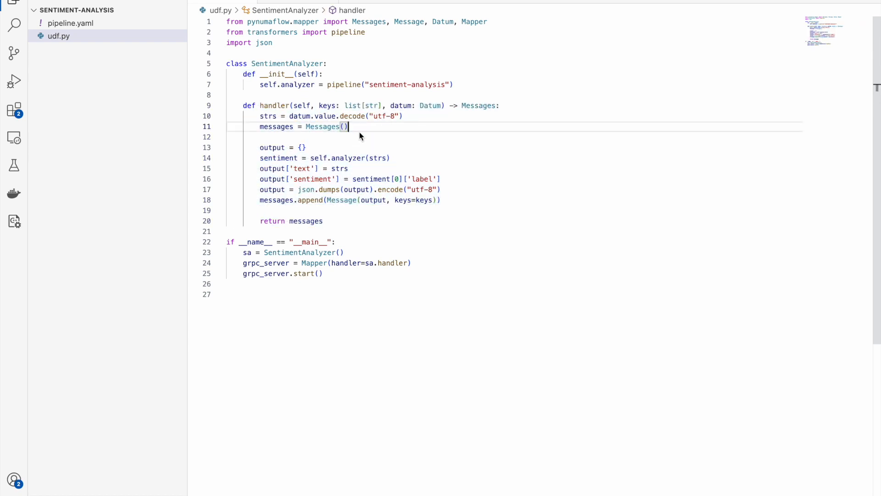
pyautogui.moveTo(260, 115); pyautogui.dragTo(403, 117)
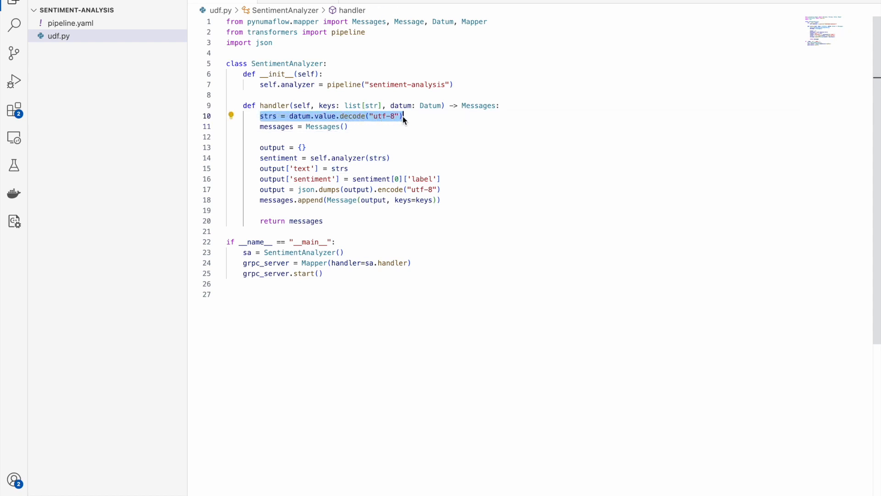
pyautogui.moveTo(260, 158); pyautogui.dragTo(390, 161)
pyautogui.moveTo(258, 190); pyautogui.dragTo(336, 202)
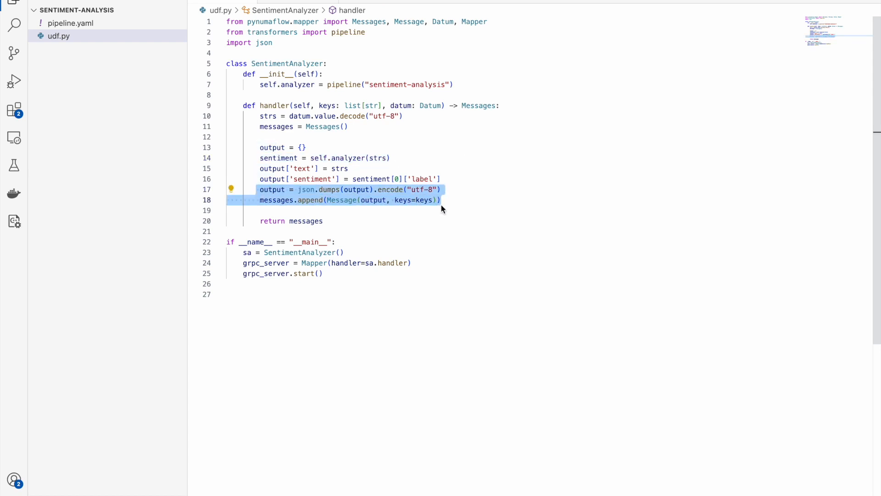
pyautogui.moveTo(242, 106); pyautogui.dragTo(343, 221)
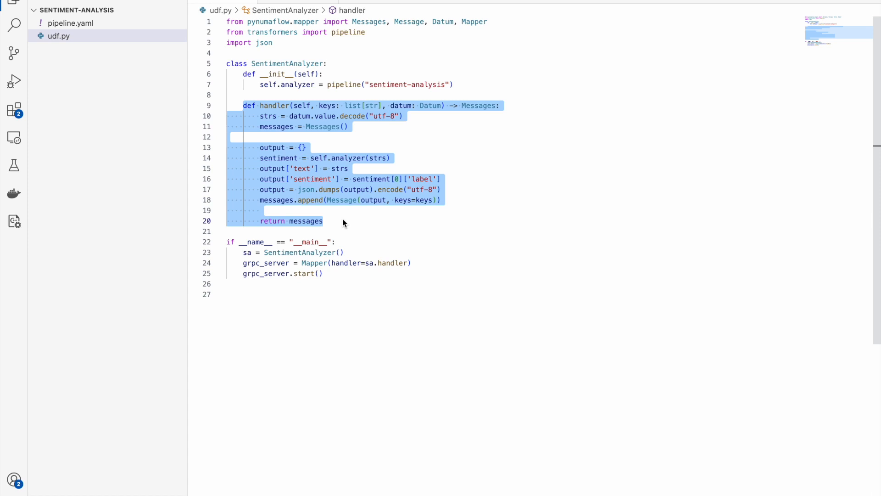
pyautogui.click(270, 209)
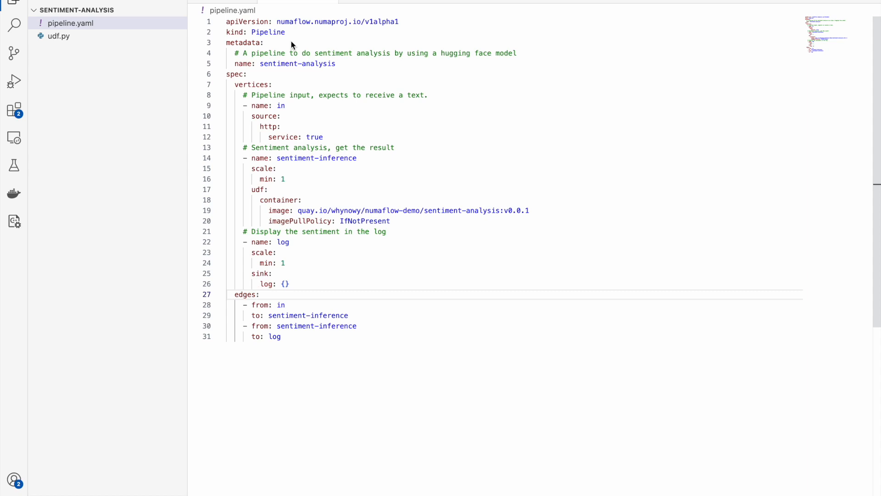
# - Examine pipeline.yaml, covering the in, sentiment-inference and log vertices and the edges connecting them
pyautogui.moveTo(235, 85); pyautogui.dragTo(285, 283)
pyautogui.click(234, 294)
pyautogui.moveTo(234, 294); pyautogui.dragTo(276, 339)
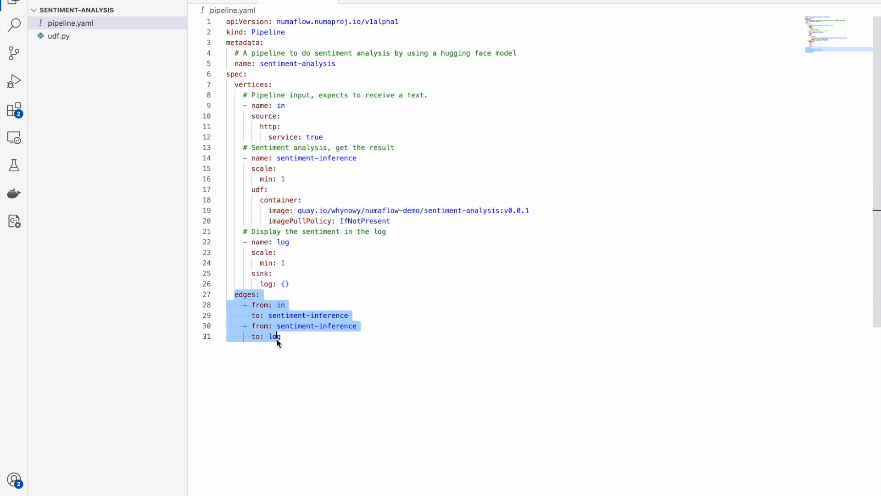
pyautogui.click(292, 119)
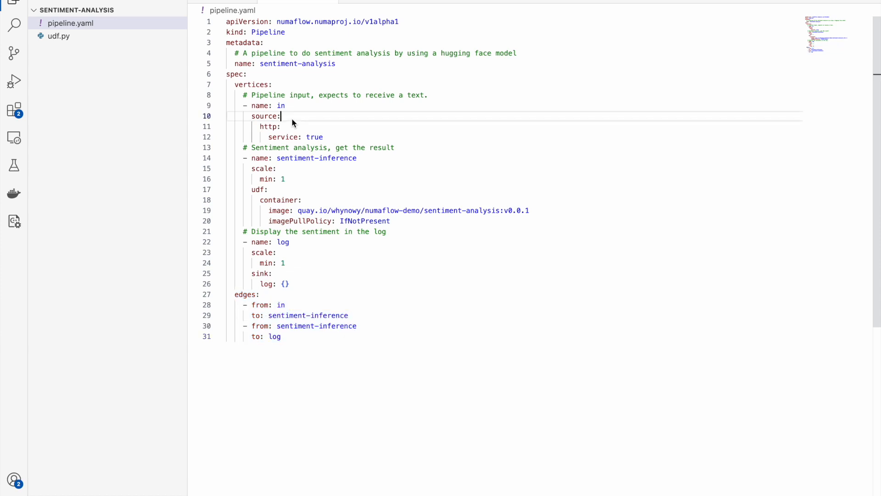
pyautogui.moveTo(251, 105); pyautogui.dragTo(323, 143)
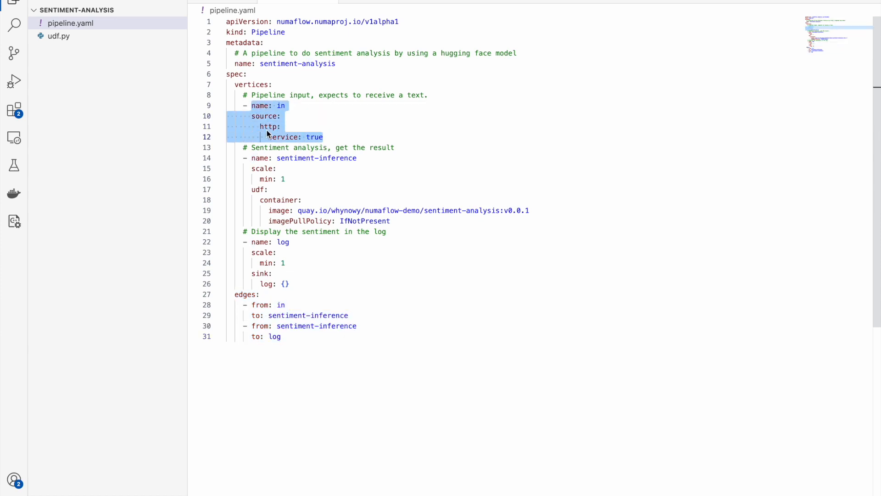
pyautogui.moveTo(252, 158); pyautogui.dragTo(391, 221)
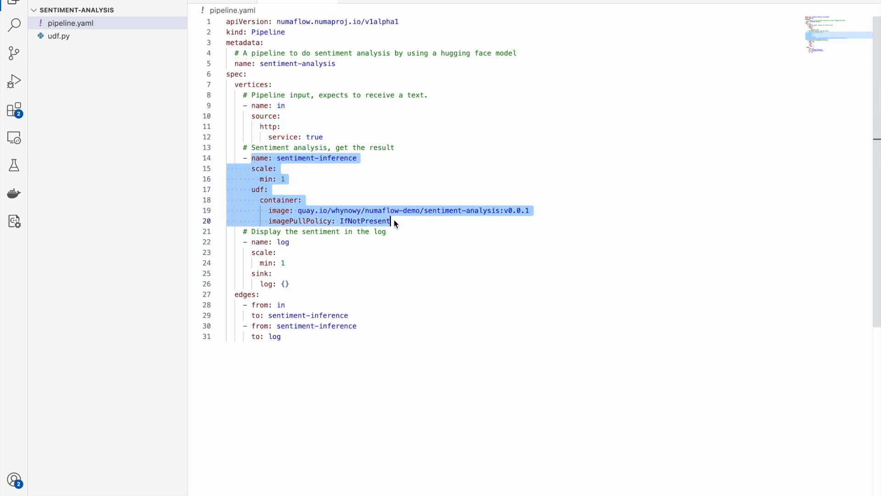
pyautogui.moveTo(251, 242); pyautogui.dragTo(297, 285)
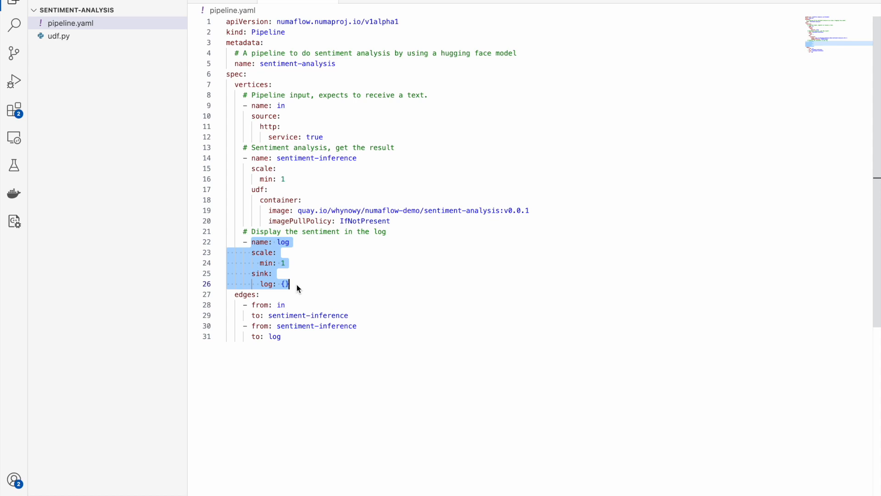
pyautogui.moveTo(235, 294); pyautogui.dragTo(283, 337)
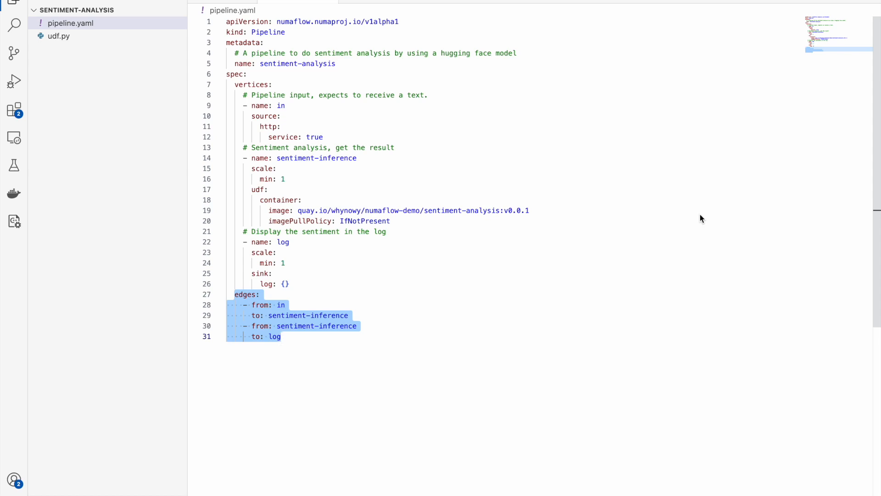
# - Switch to the Numaflow UI in the browser, open the default namespace and review its K8s events
pyautogui.press('super+Tab')
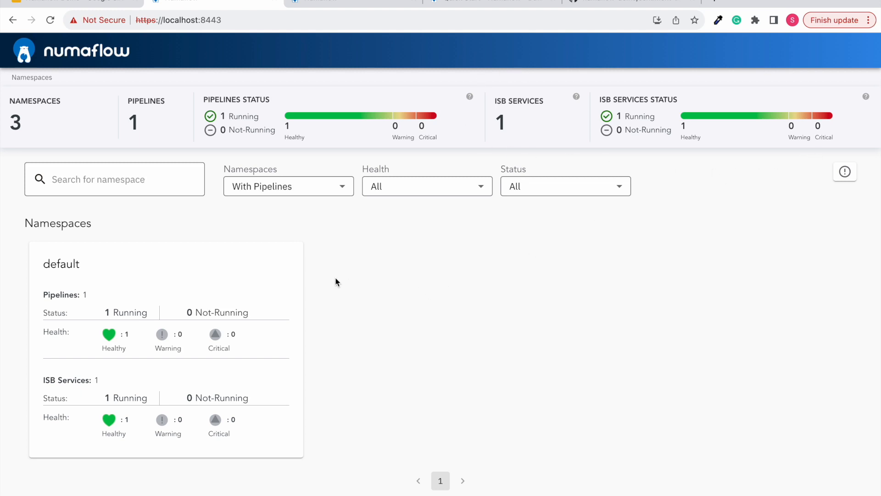
pyautogui.click(221, 269)
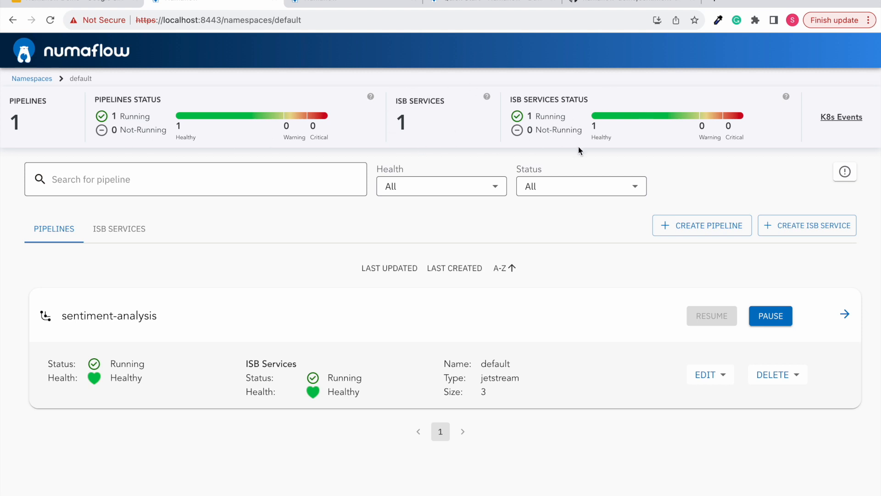
pyautogui.click(835, 118)
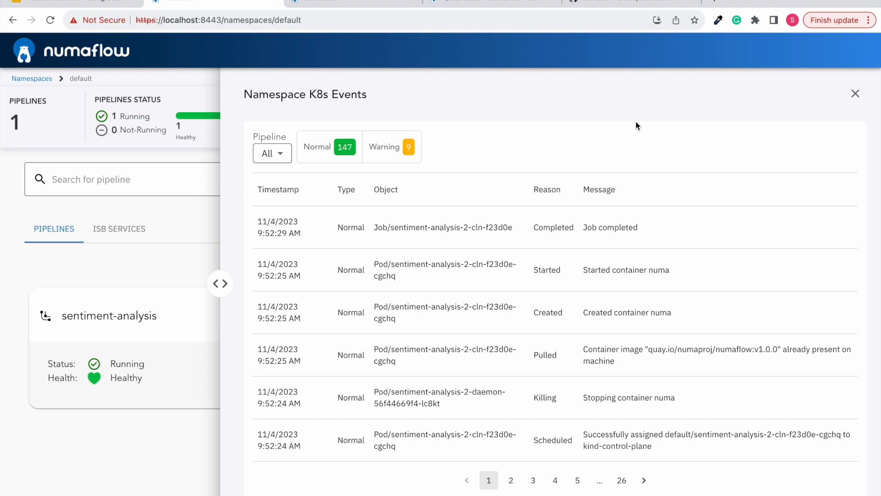
pyautogui.click(856, 93)
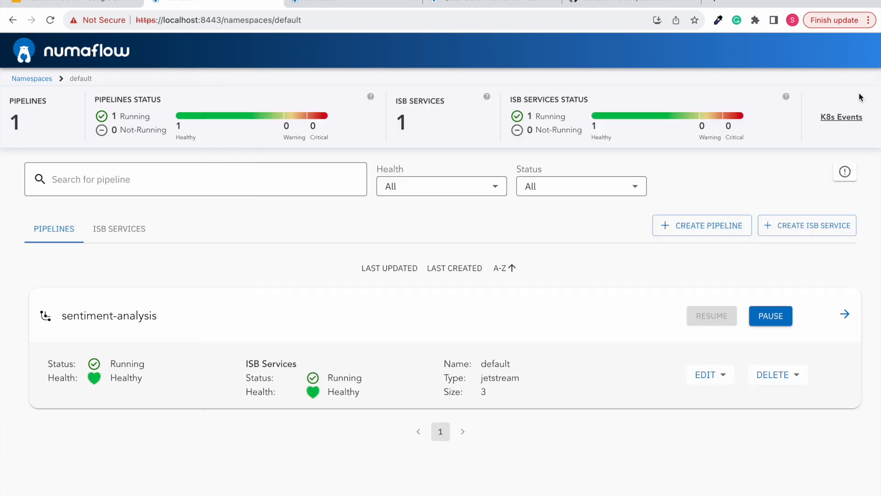
# - Start a new pipeline and replace its template spec with the sentiment-analysis pipeline.yaml copied from the numaflow-demo GitHub repository
pyautogui.scroll(-1, 592, 258)
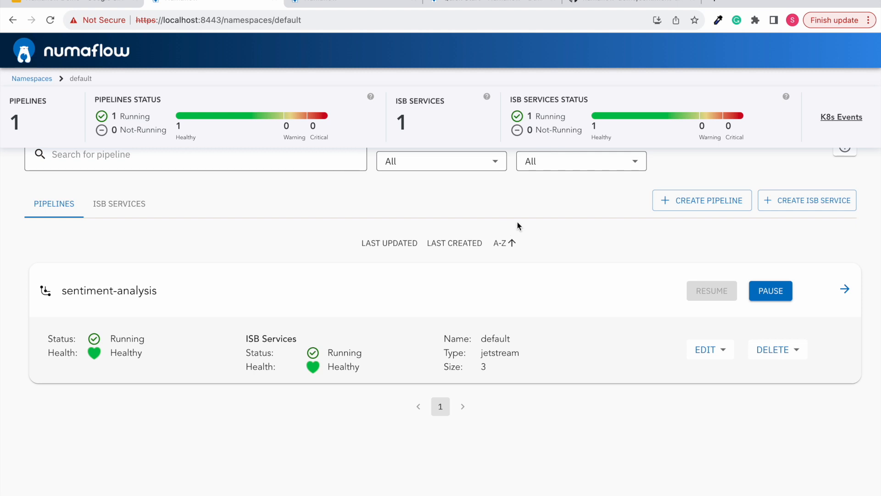
pyautogui.click(699, 200)
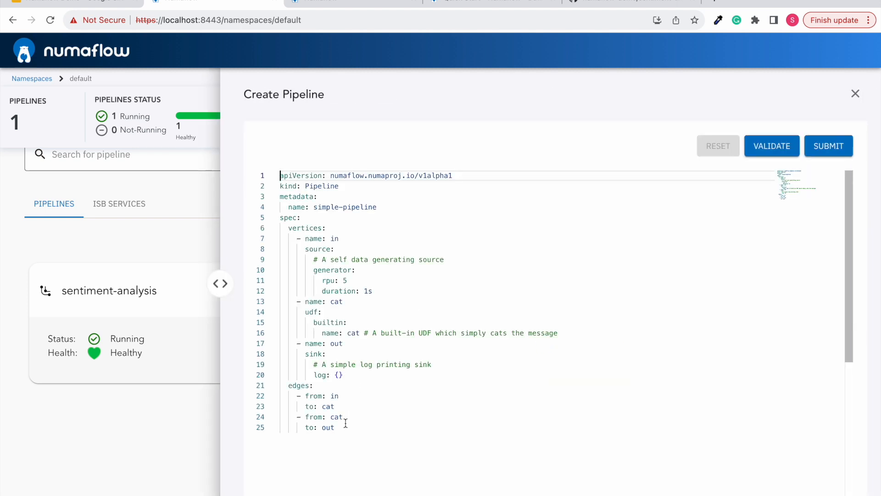
pyautogui.click(630, 5)
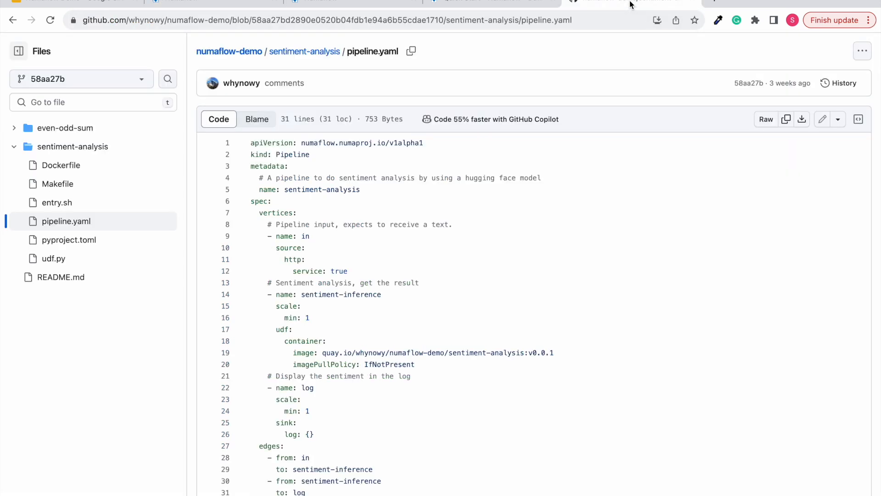
pyautogui.click(786, 120)
pyautogui.click(211, 3)
pyautogui.moveTo(342, 434); pyautogui.dragTo(271, 164)
pyautogui.press('BackSpace')
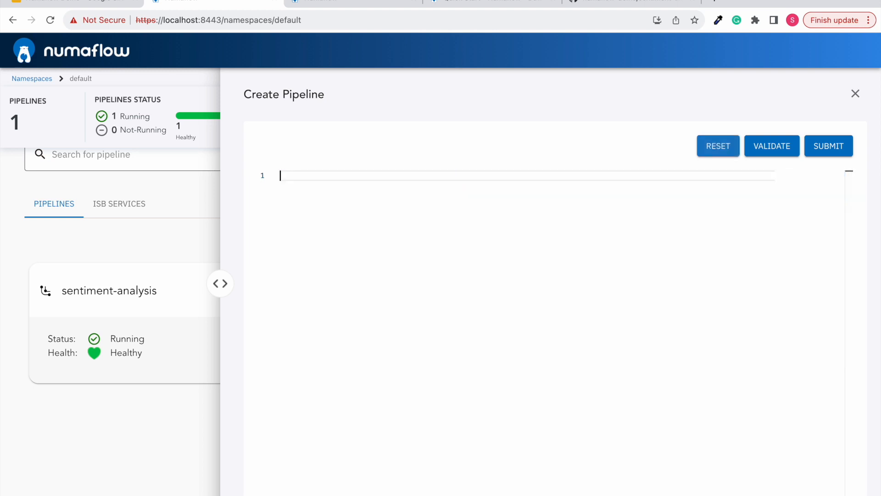
pyautogui.write('apiVersion: numaflow.numaproj.io/v1alpha1 kind: Pipeline metadata:   # A pipeline to do sentiment analysis by using a hugging face model   name: sentiment-analysis spec:   vertices:     # Pipeline input, expects to receive a text.     - name: in       source:         http:           service: true     # Sentiment analysis, get the result     - name: sentiment-inference       scale:         min: 1       udf:         container:           image: quay.io/whynowy/numaflow-demo/sentiment-analysis:v0.0.1           imagePullPolicy: IfNotPresent     # Display the sentiment in the log     - name: log       scale:         min: 1       sink:         log: {}   edges:     - from: in       to: sentiment-inference     - from: sentiment-inference       to: log')
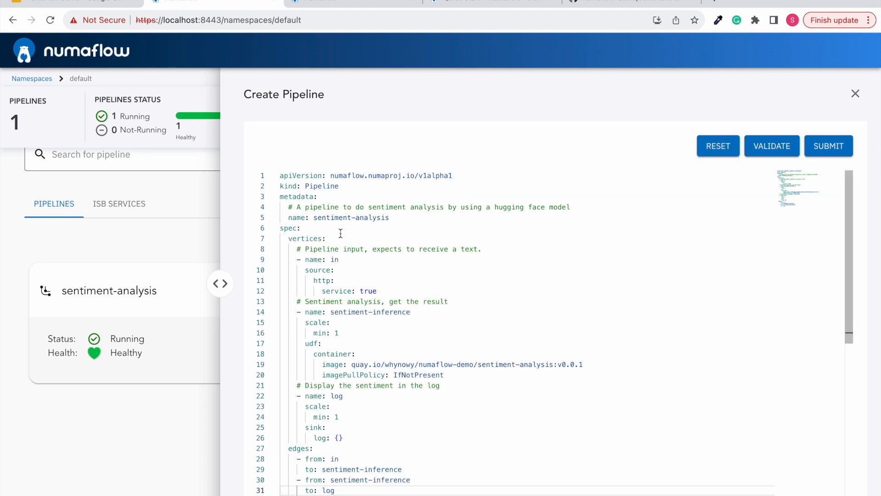
# - Name the new pipeline sentiment-analysis-2, validate its spec and submit it
pyautogui.click(393, 219)
pyautogui.write('-2')
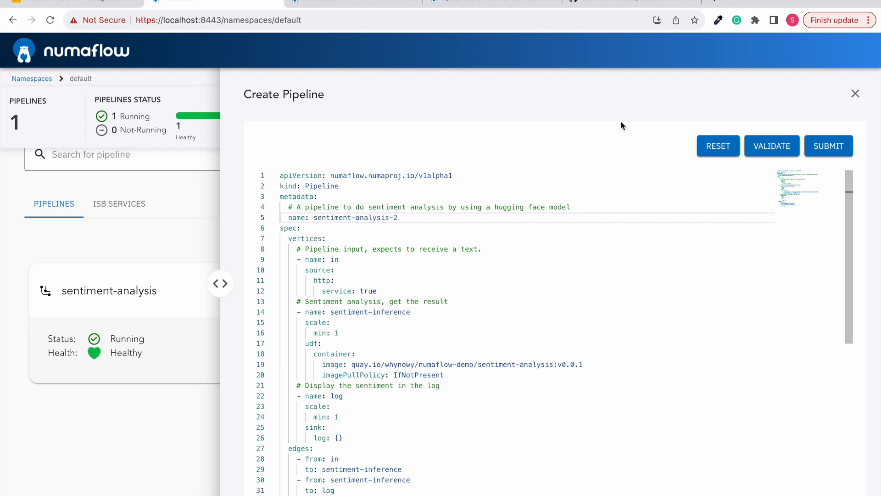
pyautogui.click(760, 145)
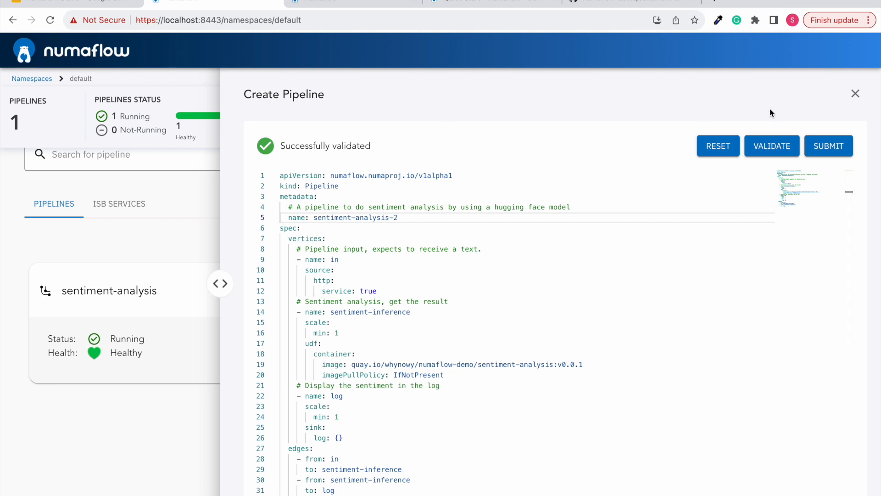
pyautogui.click(833, 145)
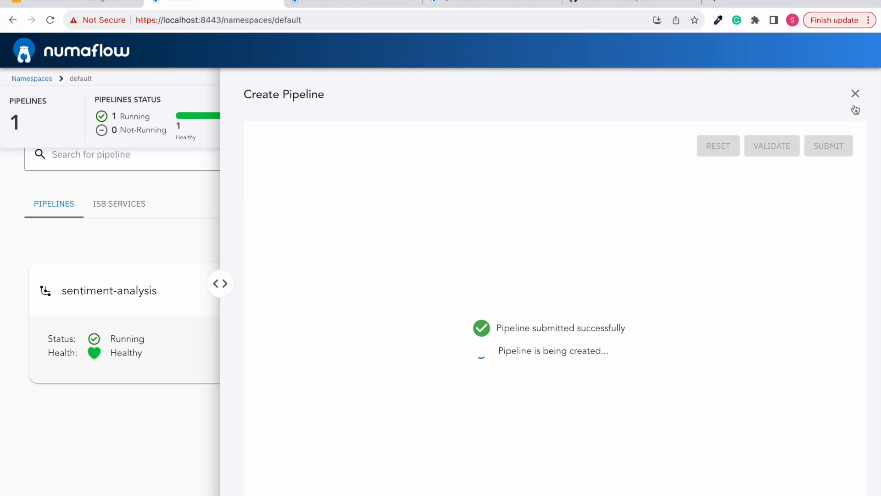
pyautogui.click(855, 93)
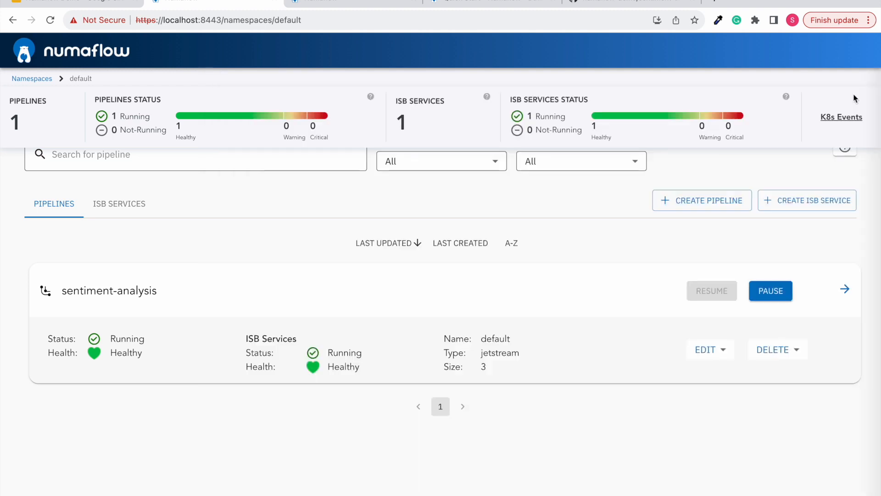
# - Open the original sentiment-analysis pipeline's graph and select its log vertex
pyautogui.scroll(-1, 626, 283)
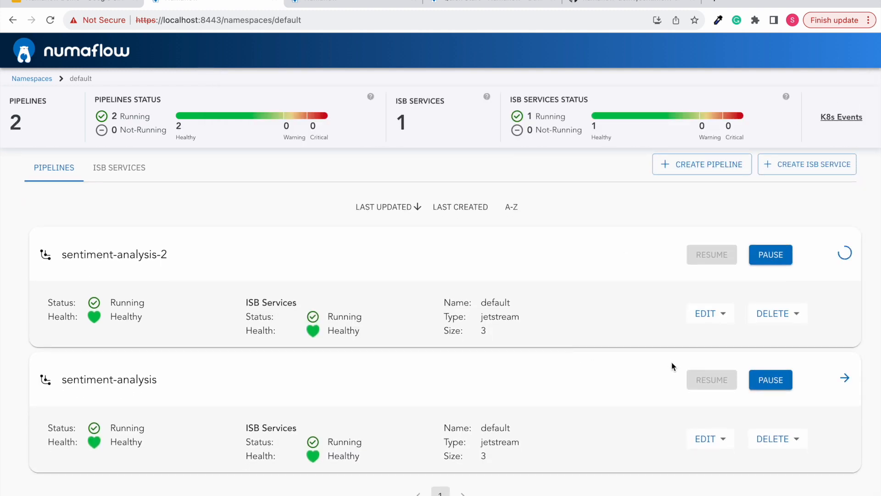
pyautogui.click(845, 378)
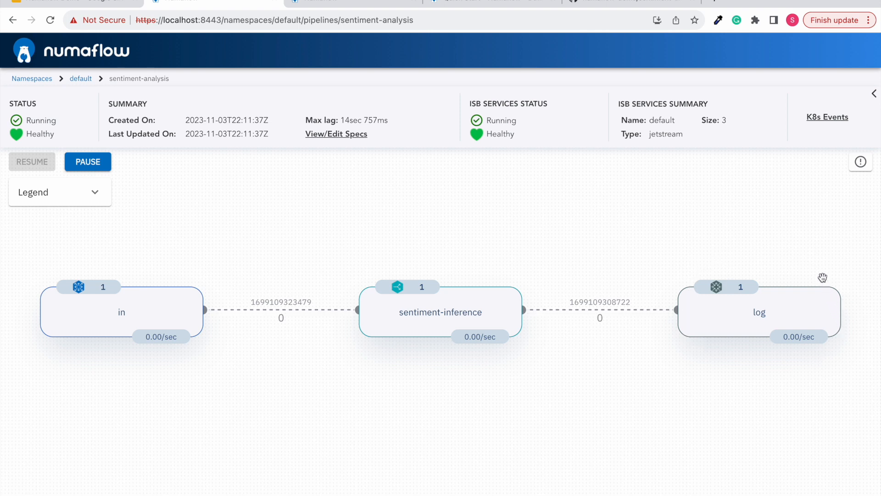
pyautogui.click(819, 296)
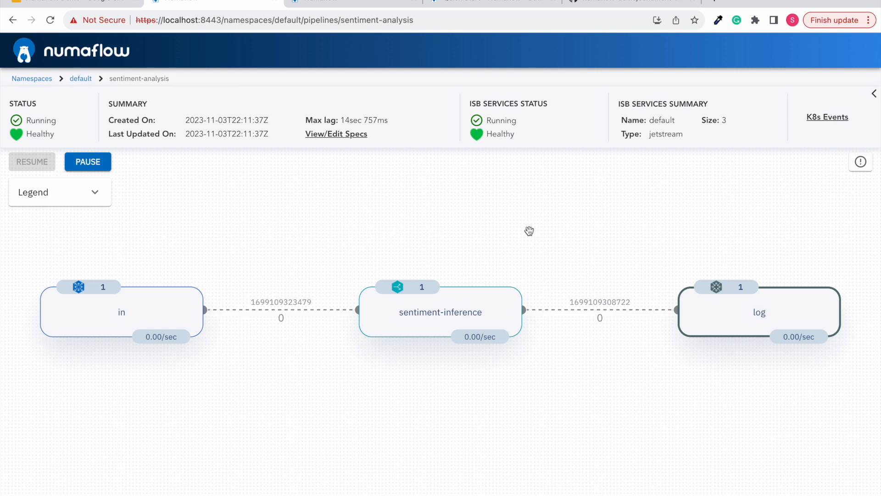
pyautogui.press('super+Tab')
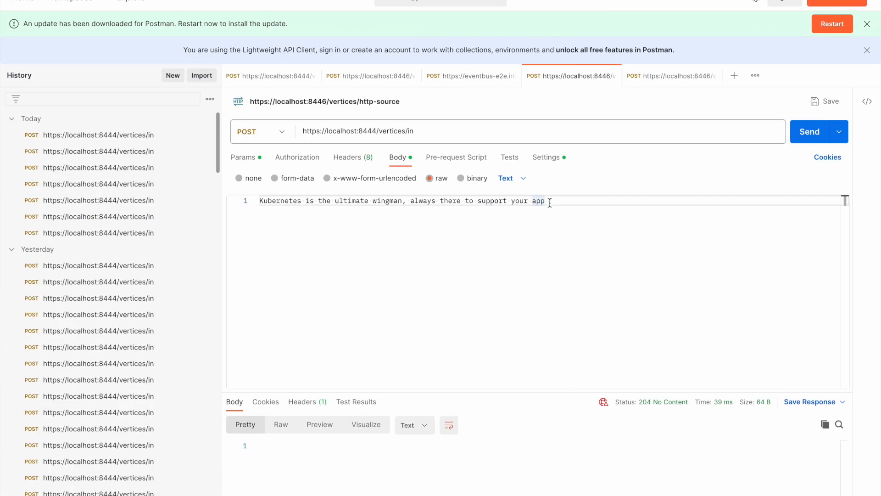
pyautogui.moveTo(260, 200); pyautogui.dragTo(546, 199)
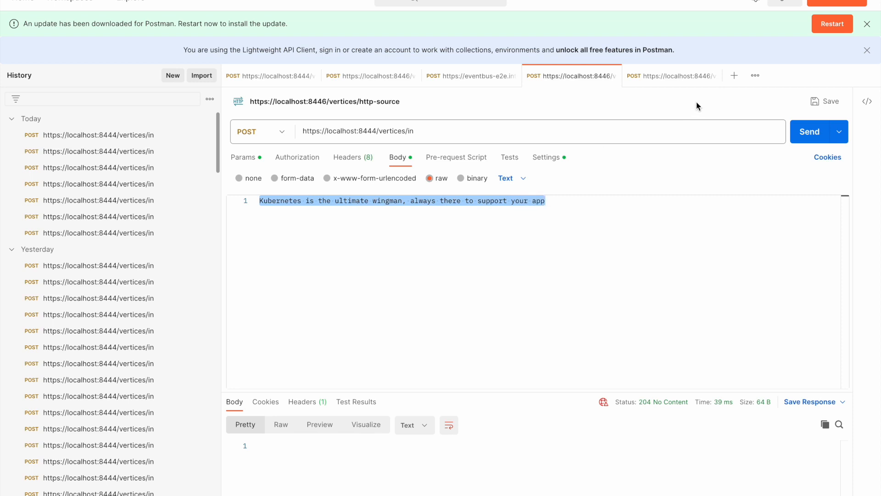
pyautogui.click(814, 132)
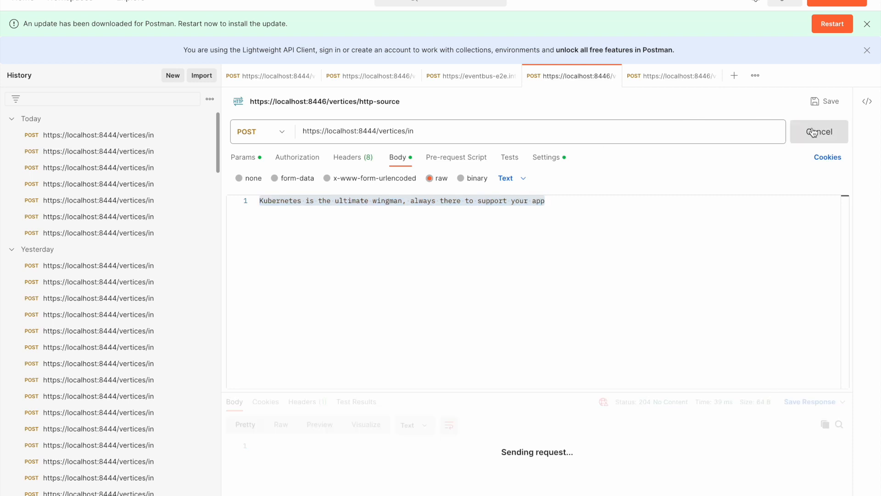
pyautogui.click(814, 132)
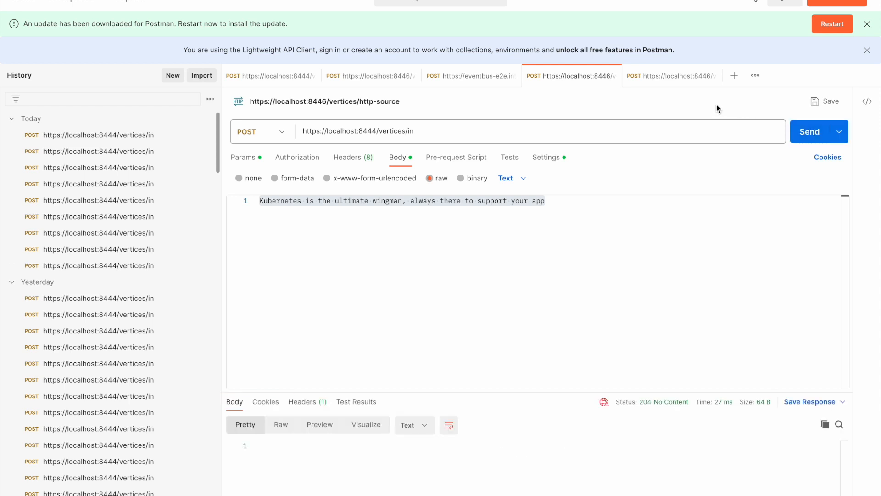
pyautogui.click(684, 79)
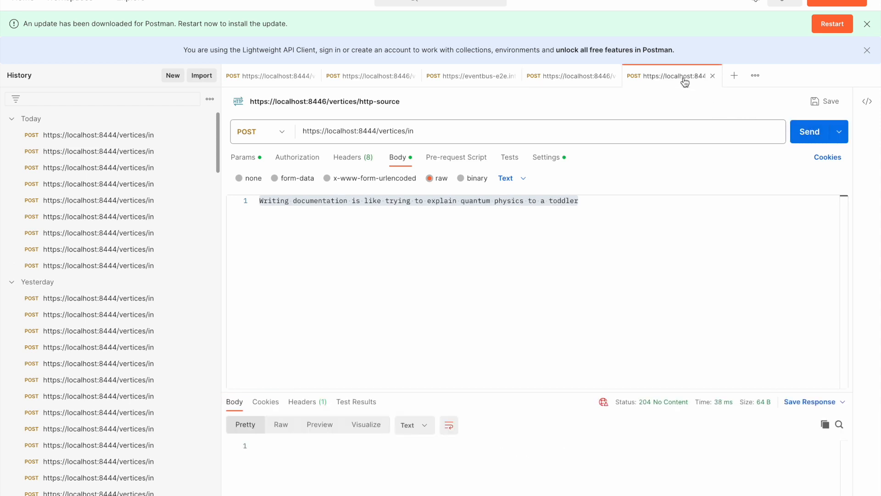
pyautogui.click(601, 207)
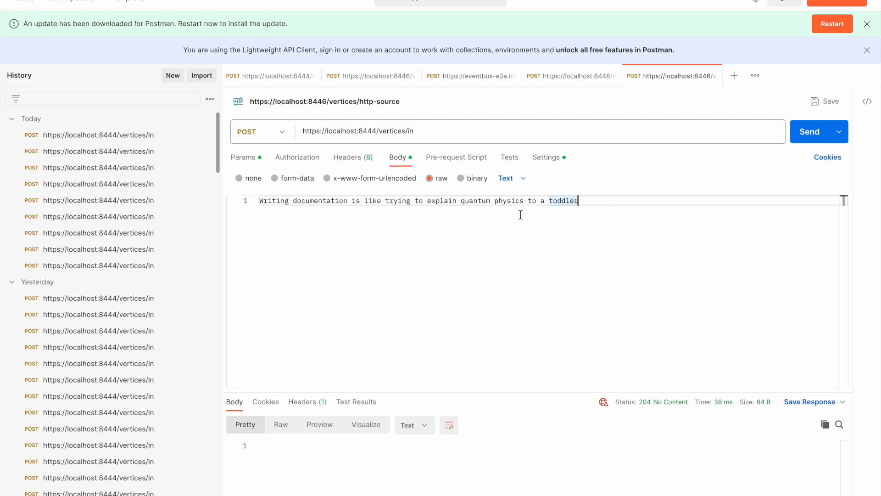
pyautogui.click(809, 134)
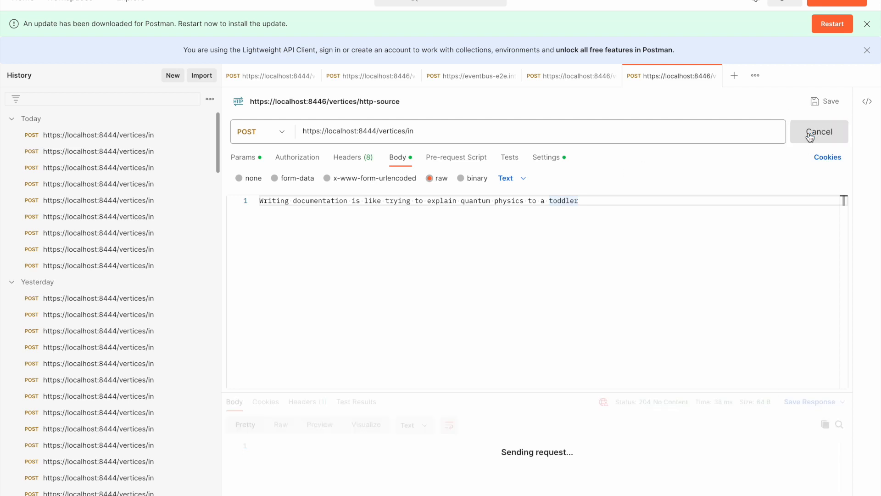
pyautogui.click(810, 134)
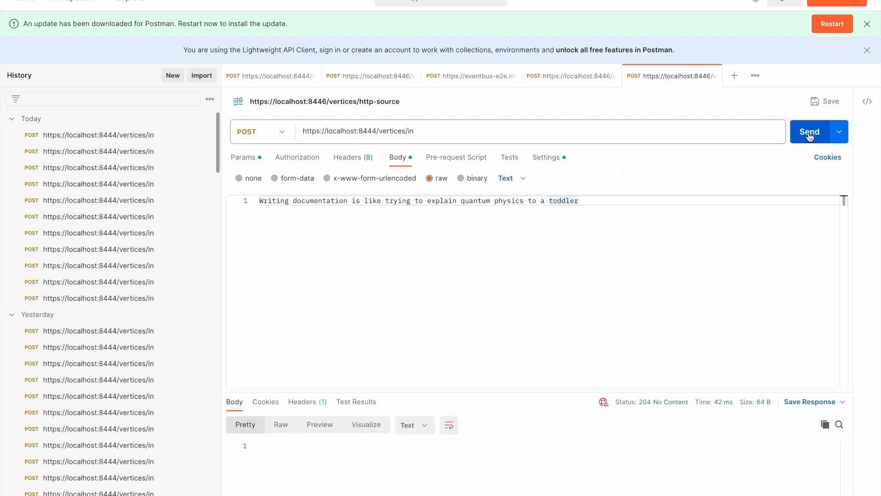
# - Switch to the Numaflow browser window, open the log vertex's details and examine the sentiments recorded in its container logs
pyautogui.press('super+Tab')
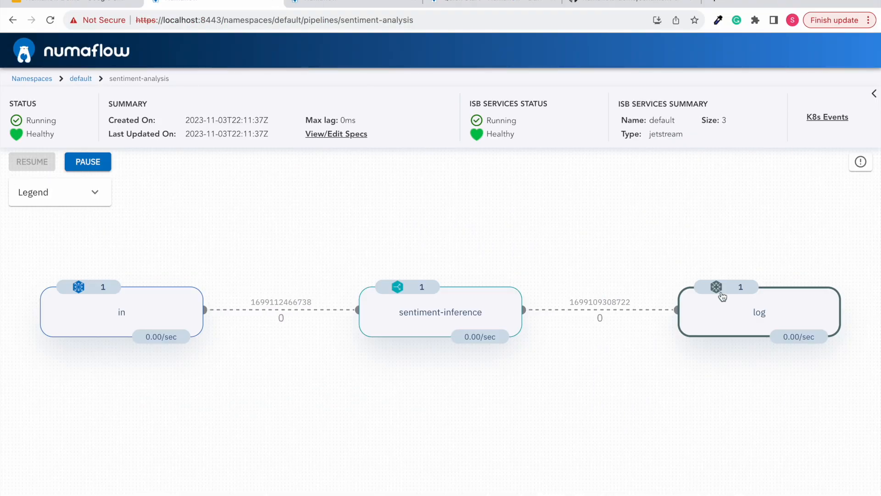
pyautogui.click(723, 317)
pyautogui.scroll(-5, 571, 388)
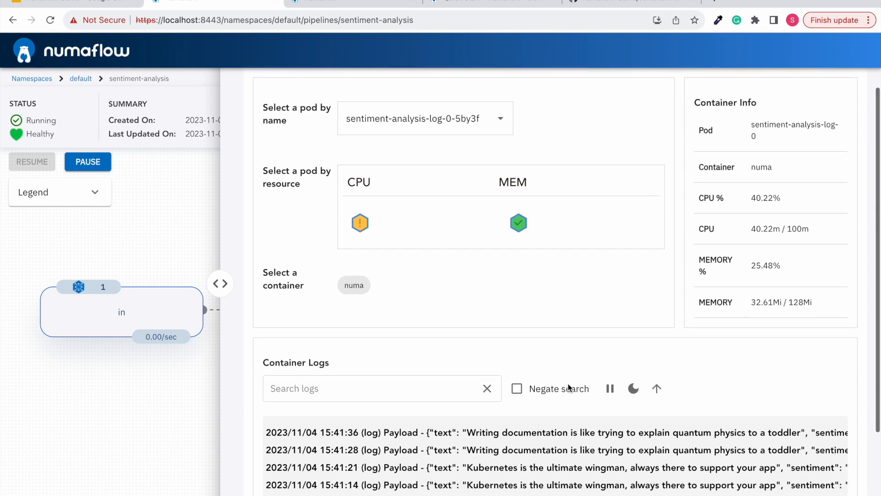
pyautogui.scroll(-1, 569, 388)
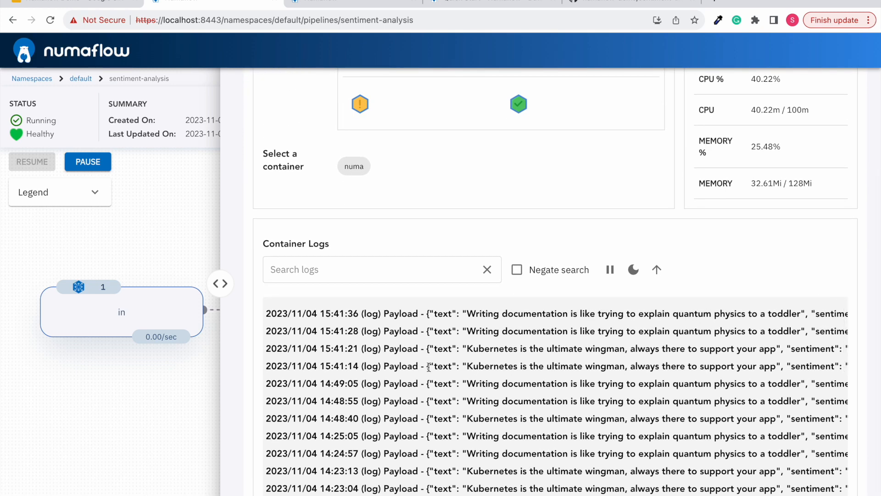
pyautogui.hscroll(2, 519, 366)
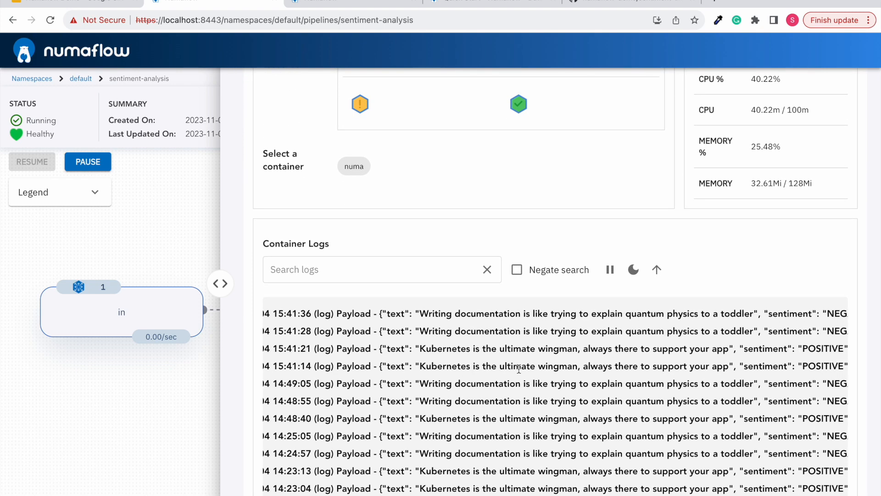
pyautogui.hscroll(3, 661, 366)
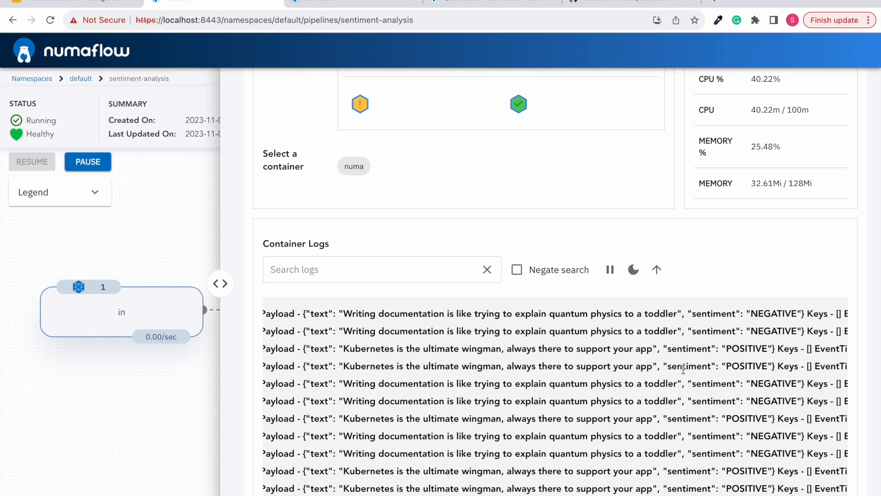
# - Examine the keys and event times in the log vertex's container log entries, and close the vertex details
pyautogui.scroll(1, 481, 358)
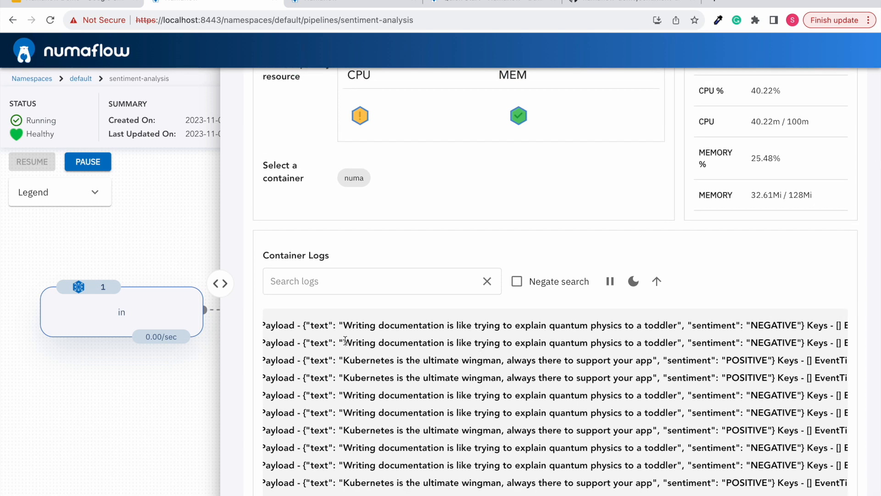
pyautogui.hscroll(2, 502, 337)
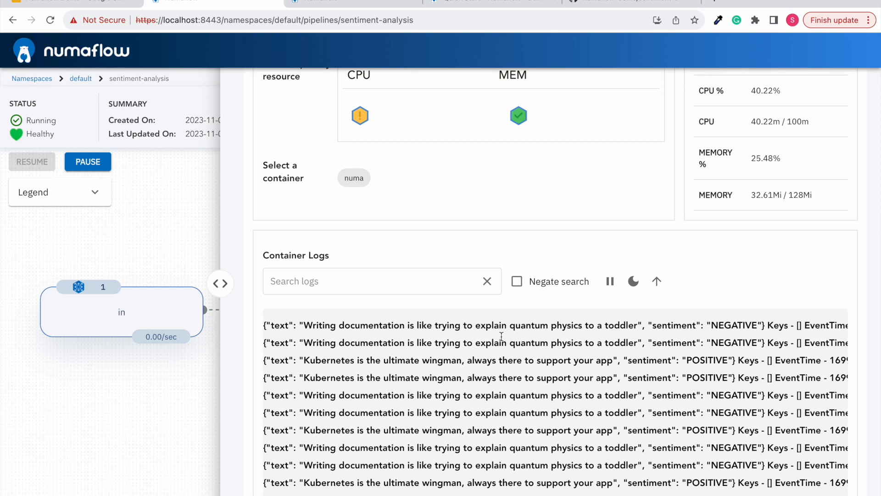
pyautogui.hscroll(1, 740, 339)
pyautogui.hscroll(2, 739, 339)
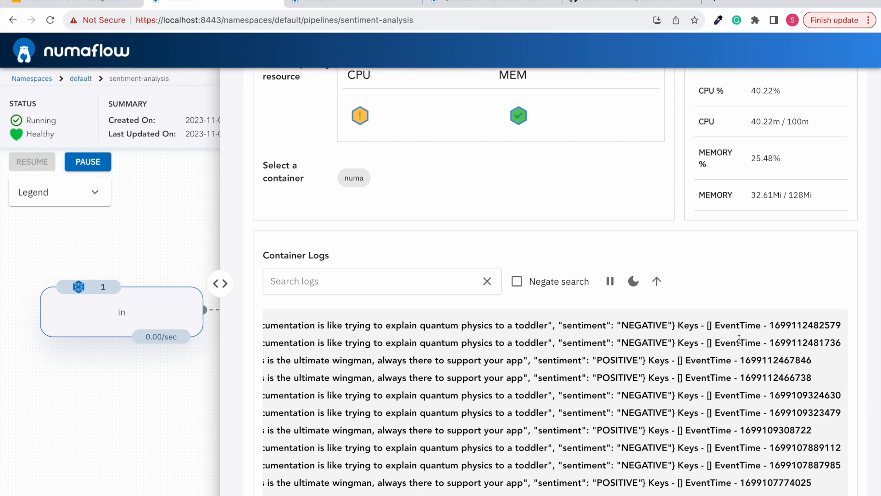
pyautogui.scroll(2, 739, 338)
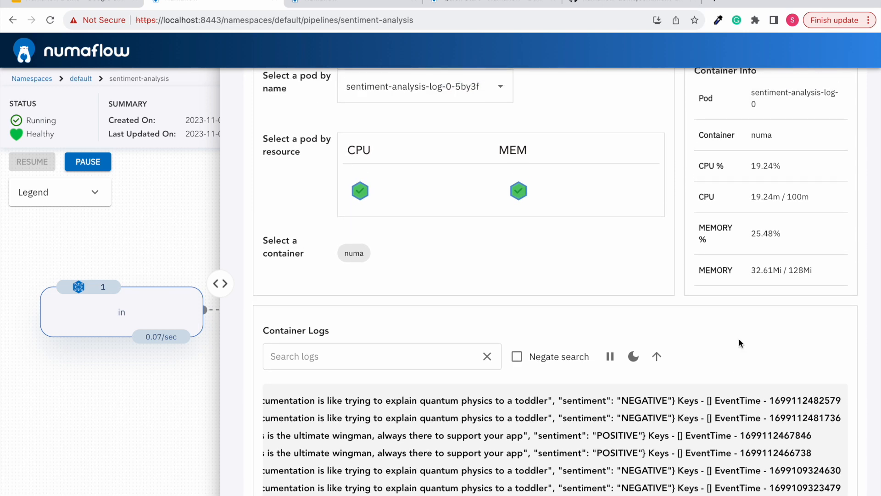
pyautogui.scroll(3, 831, 97)
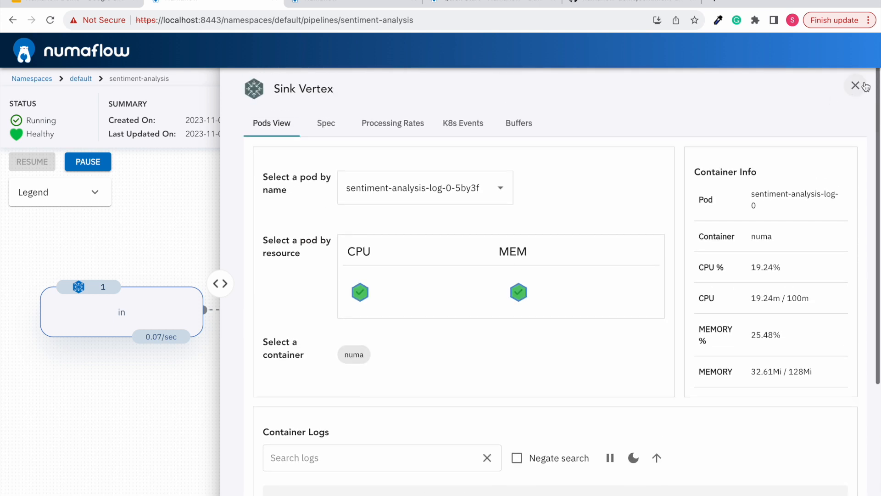
pyautogui.click(859, 85)
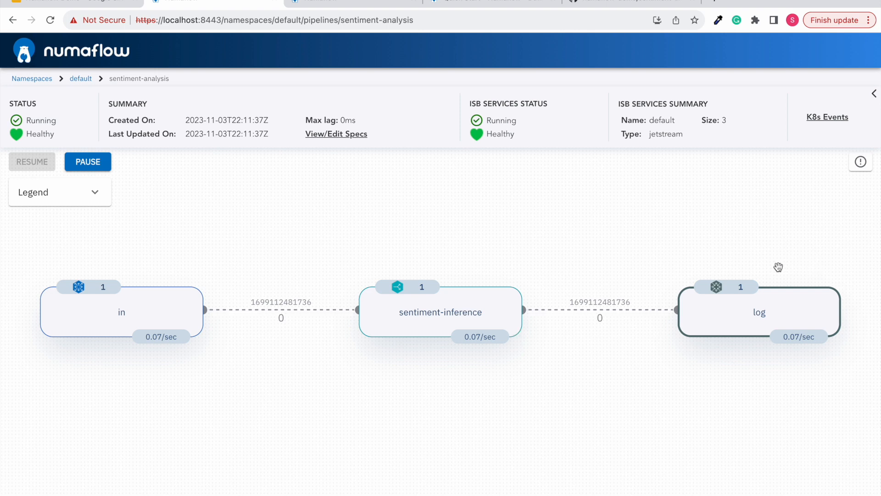
# - Return to the default namespace's pipeline list and view the pipeline creation form, closing it without submitting
pyautogui.click(80, 79)
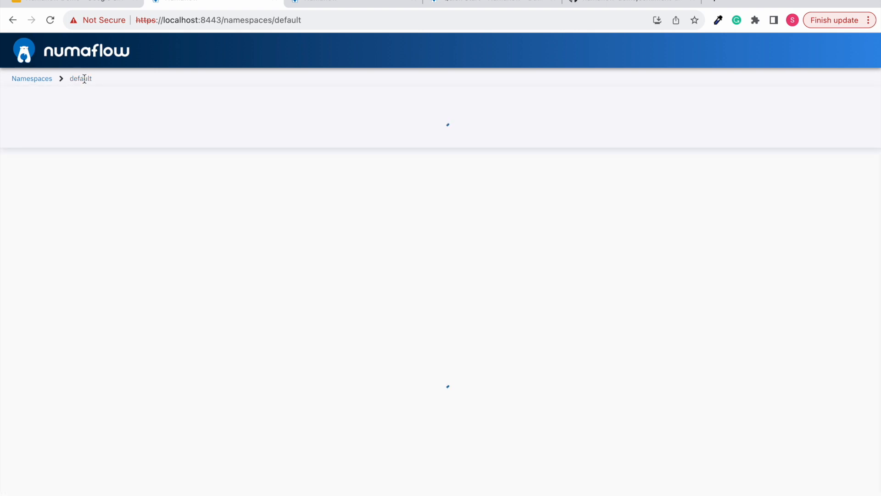
pyautogui.click(683, 225)
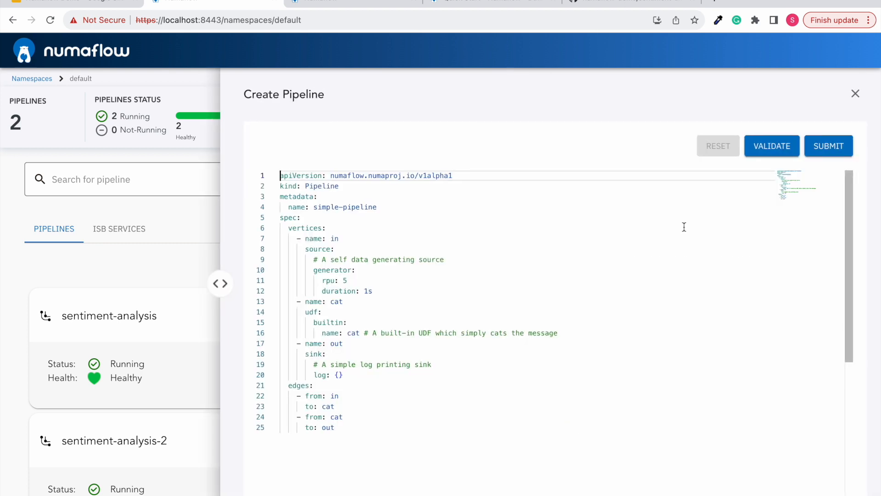
pyautogui.click(855, 93)
pyautogui.scroll(-2, 577, 317)
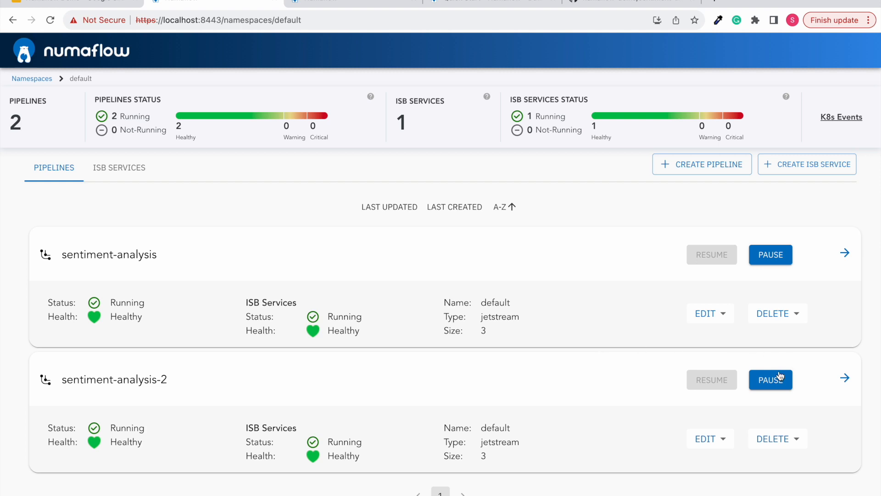
# - View the edit and delete options of the sentiment-analysis-2 pipeline without choosing any of them
pyautogui.click(719, 443)
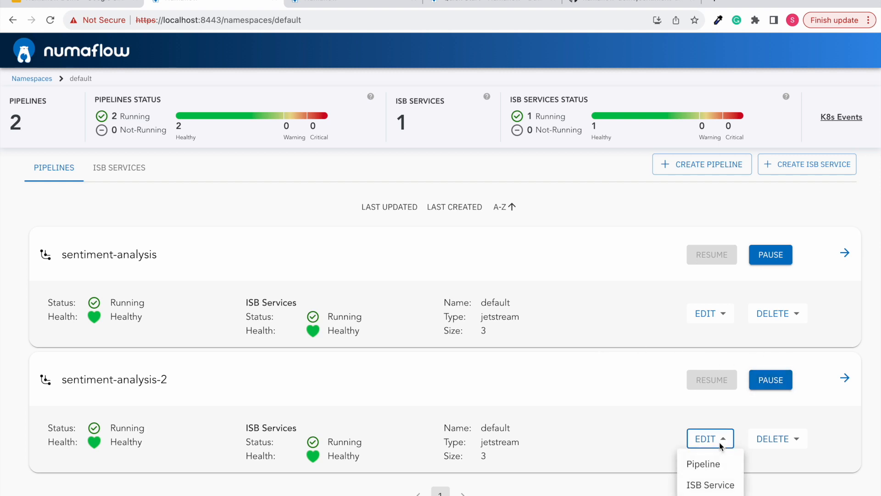
pyautogui.click(659, 421)
pyautogui.click(768, 438)
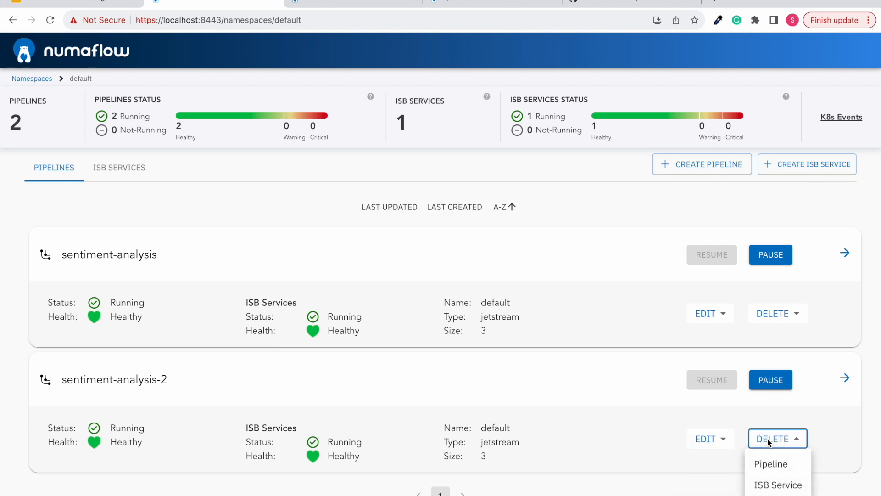
pyautogui.click(804, 420)
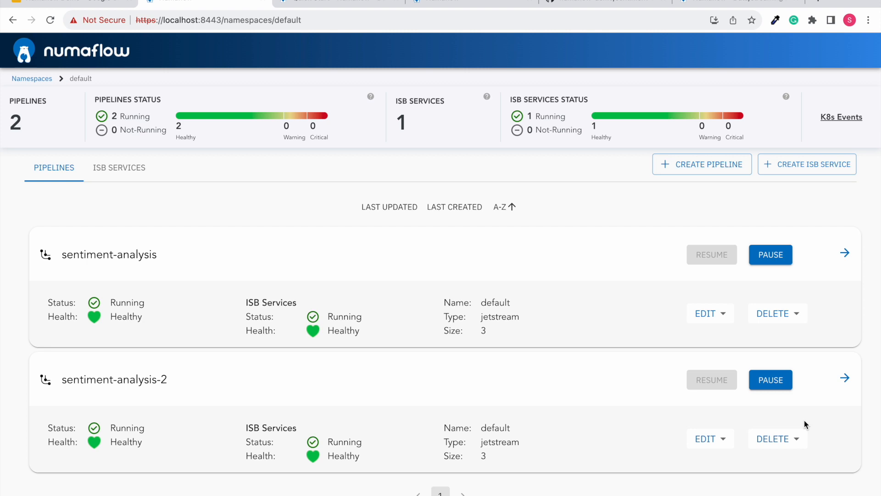
# - Review the prerequisites and installation sections of the Numaflow Quick Start documentation, and open the User Guide
pyautogui.click(370, 4)
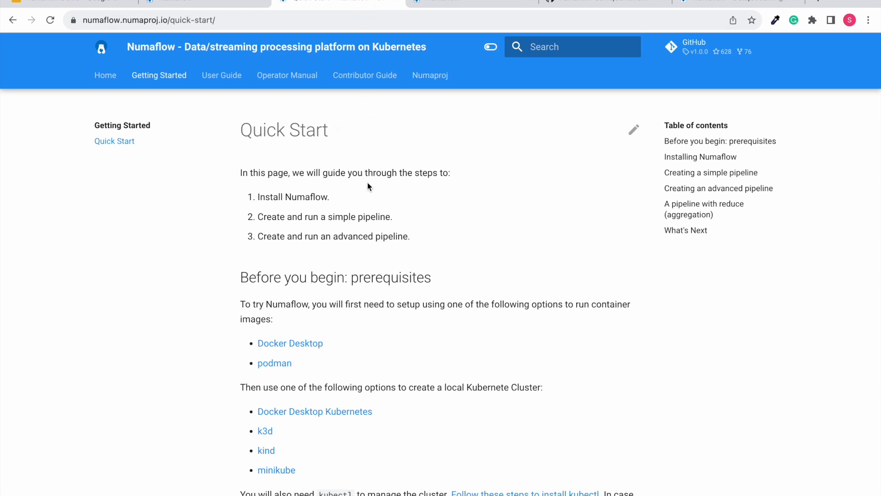
pyautogui.scroll(-7, 368, 185)
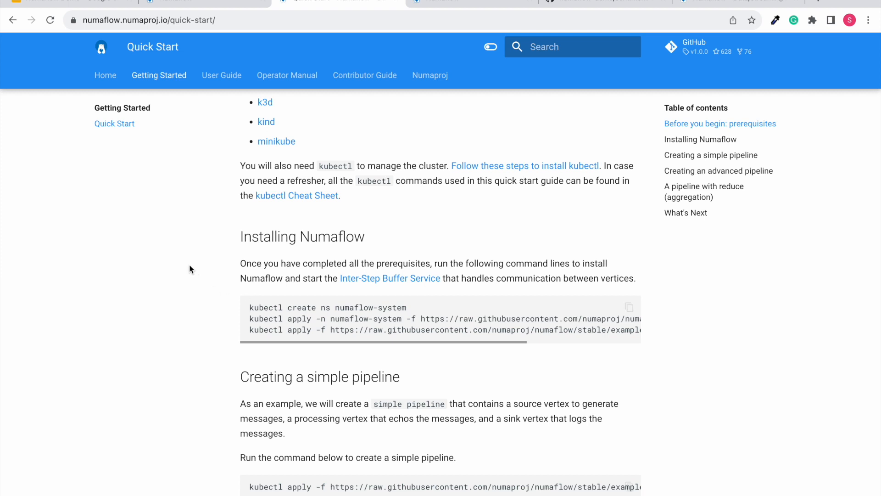
pyautogui.scroll(3, 192, 248)
pyautogui.click(223, 78)
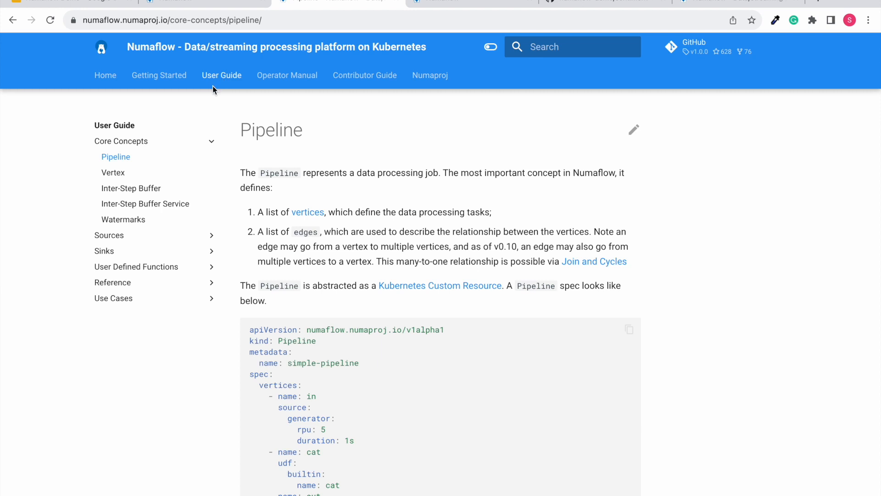